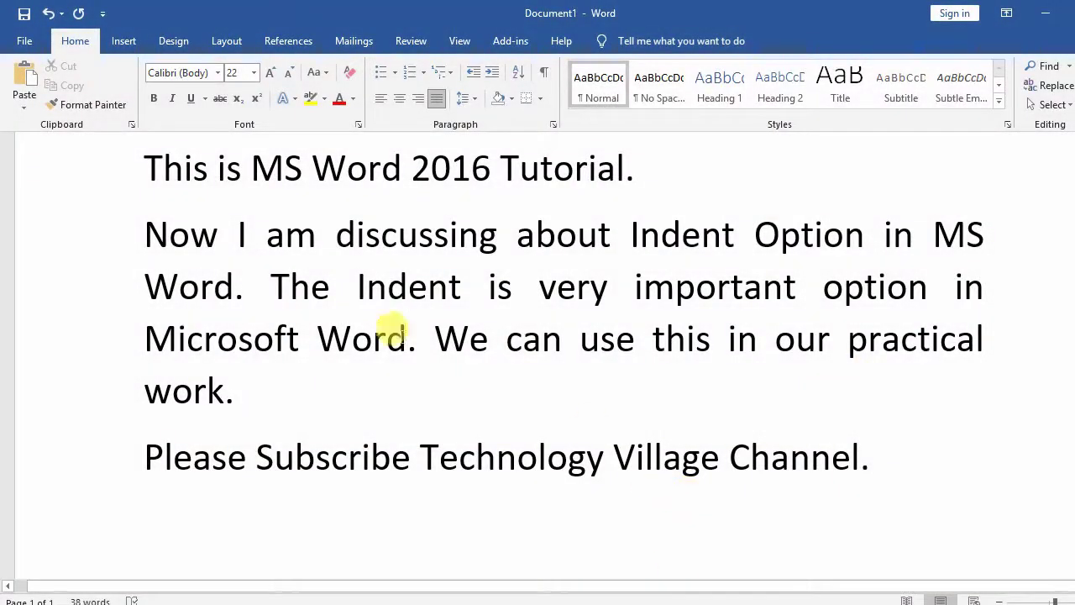
Select the second paragraph, then place the cursor inside its word Indent
left_click(409, 286)
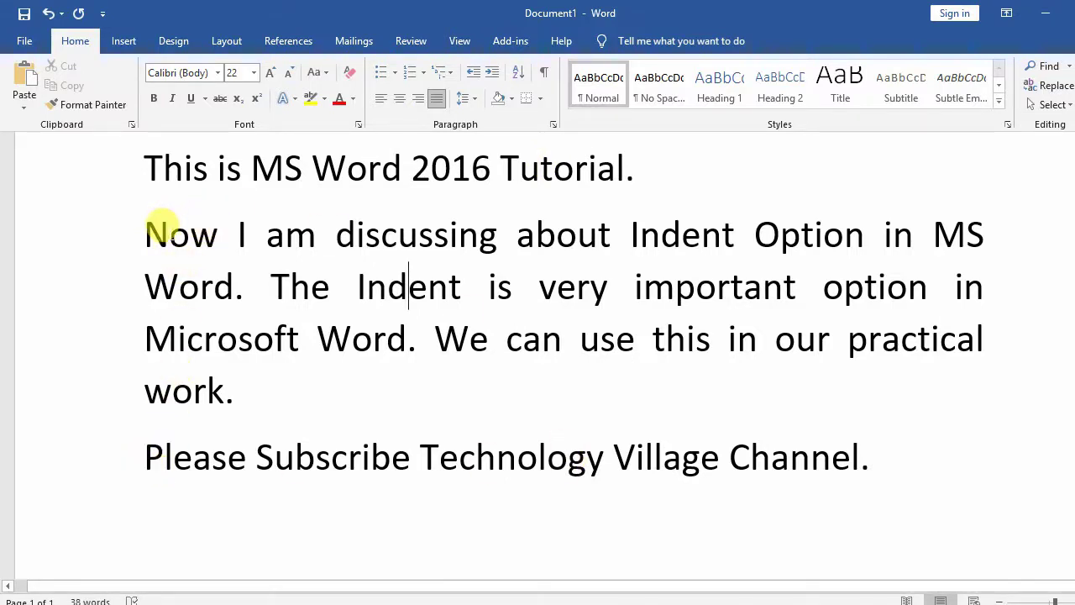
left_click_drag(148, 229, 241, 383)
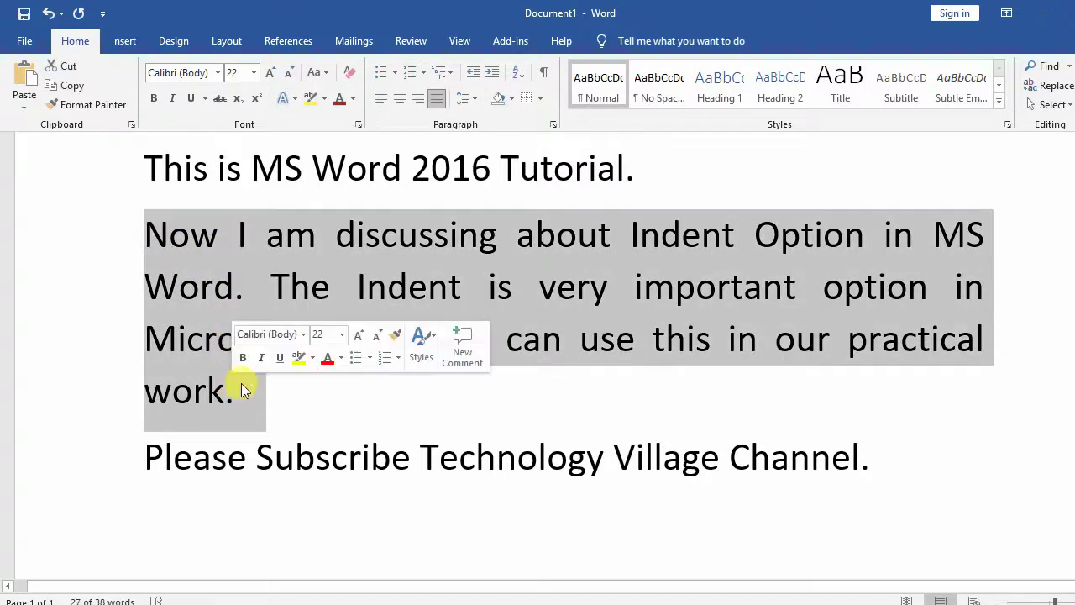
left_click(413, 287)
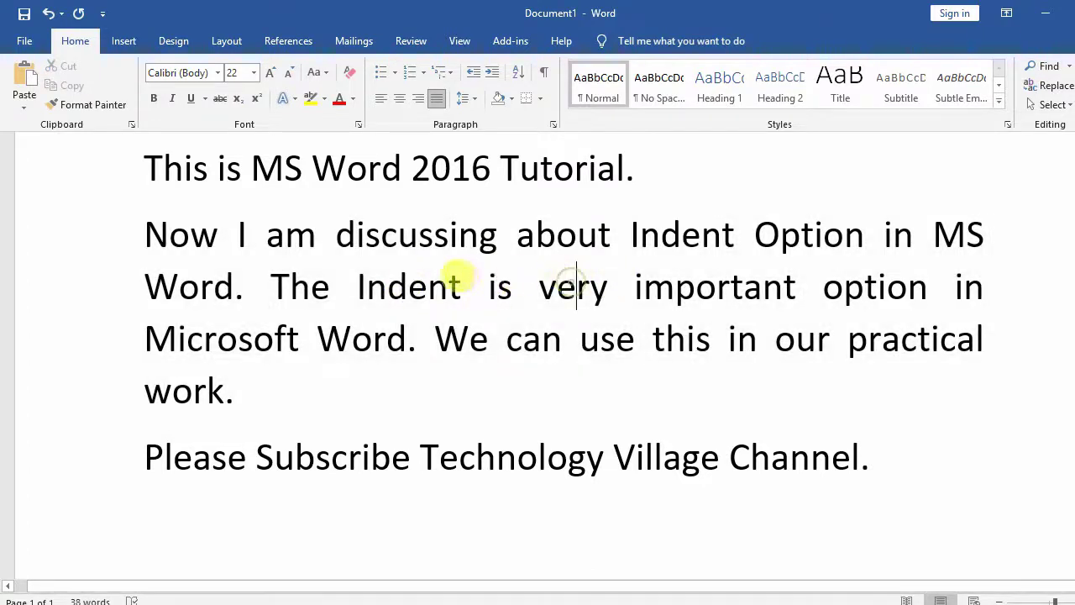
left_click(403, 286)
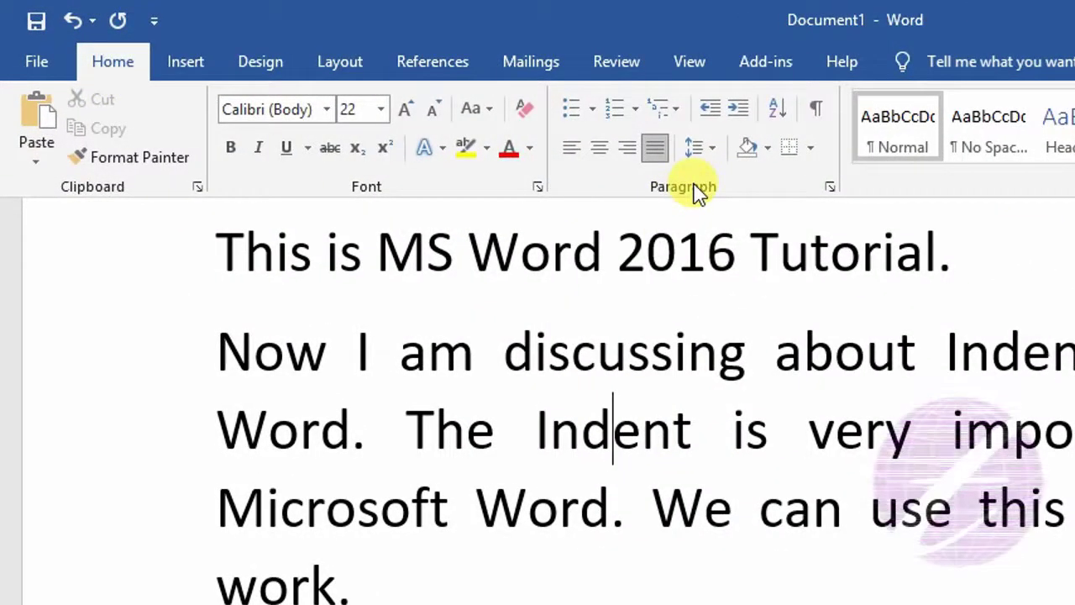
left_click(737, 118)
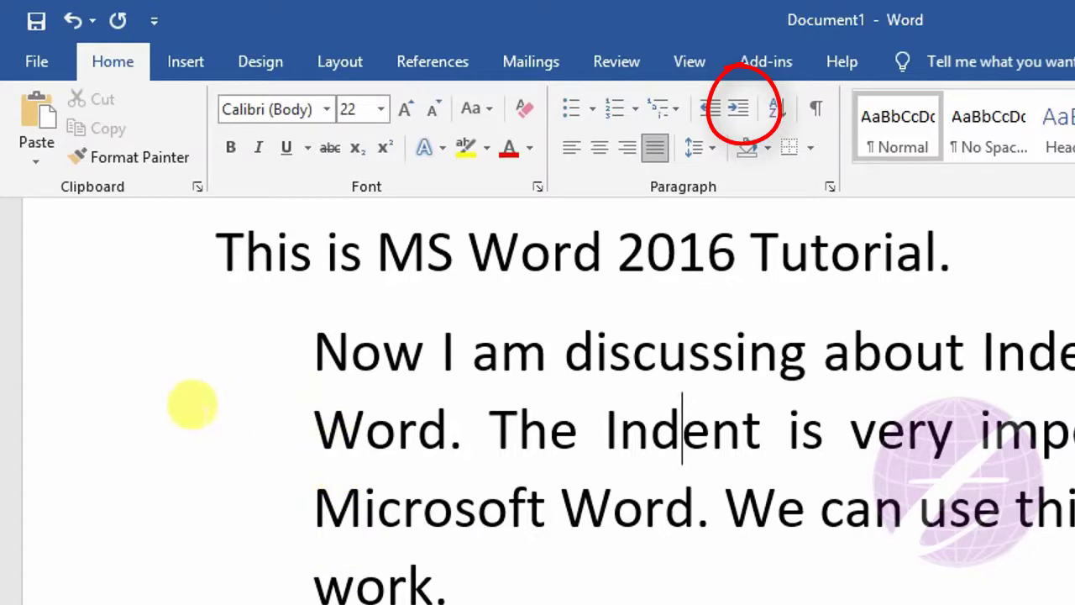
left_click(743, 114)
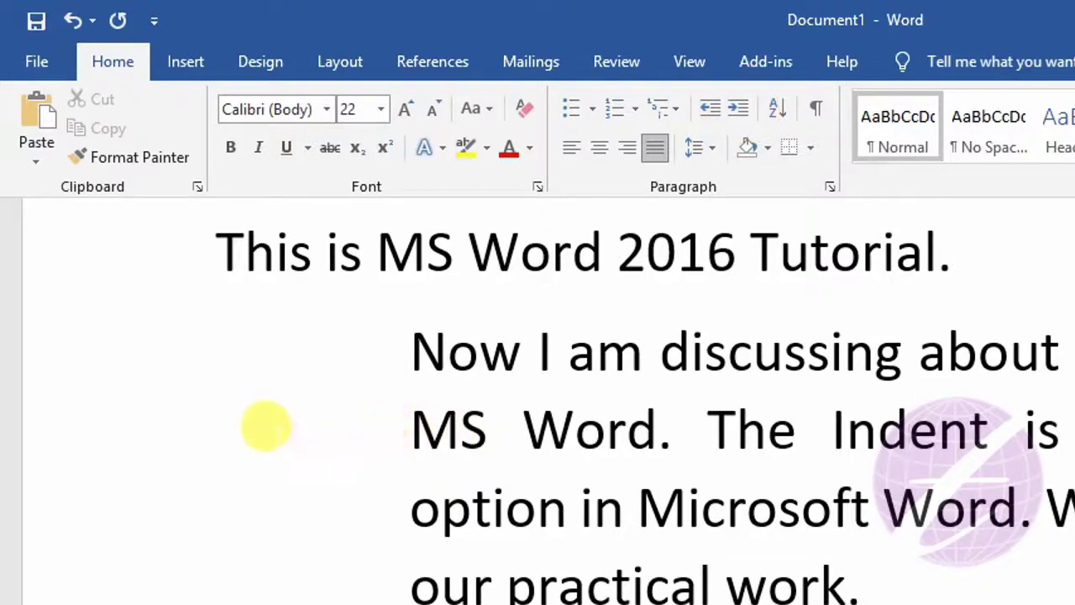
left_click(714, 110)
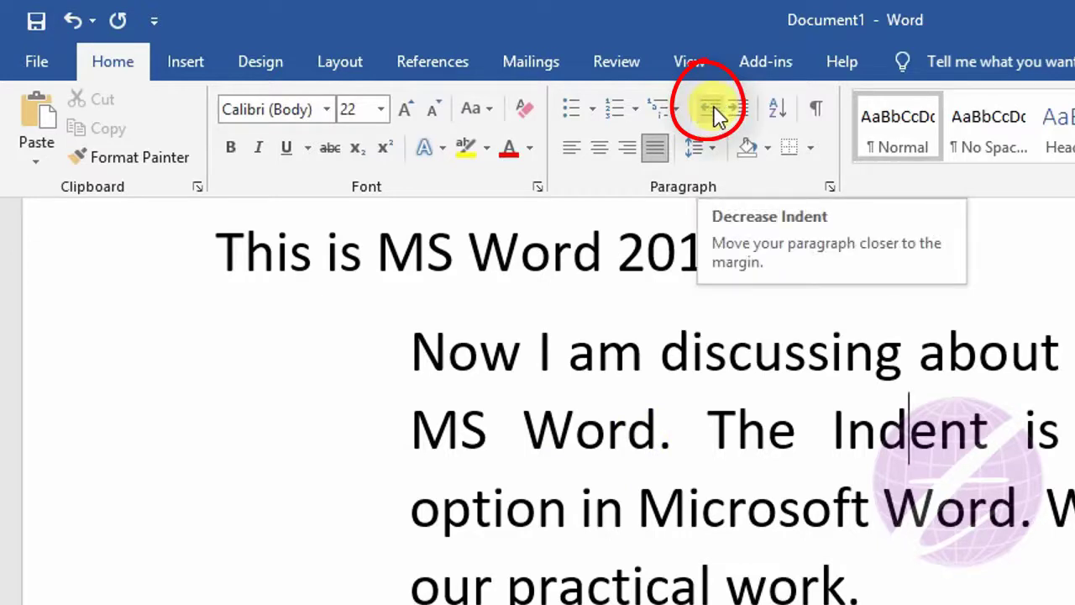
left_click(714, 111)
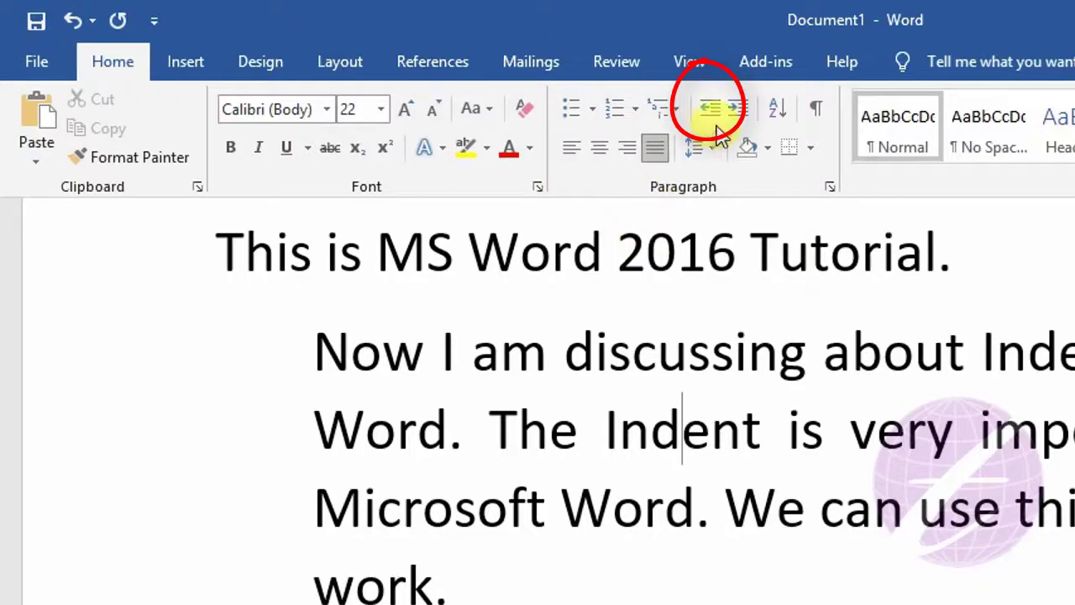
left_click(711, 111)
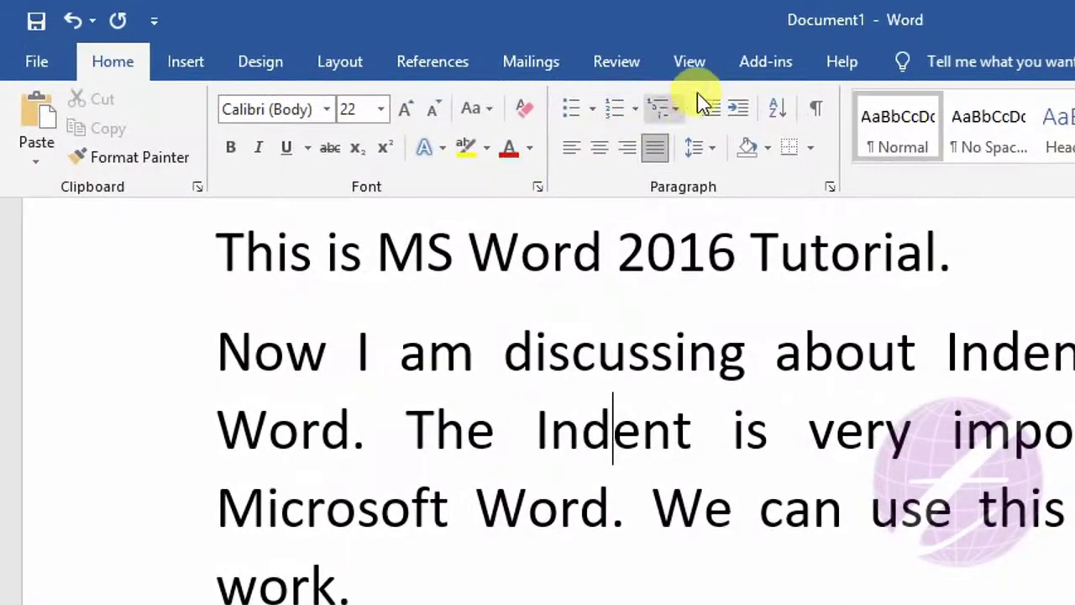
Tick Ruler under View so the indent markers appear, then return to Home
left_click(705, 64)
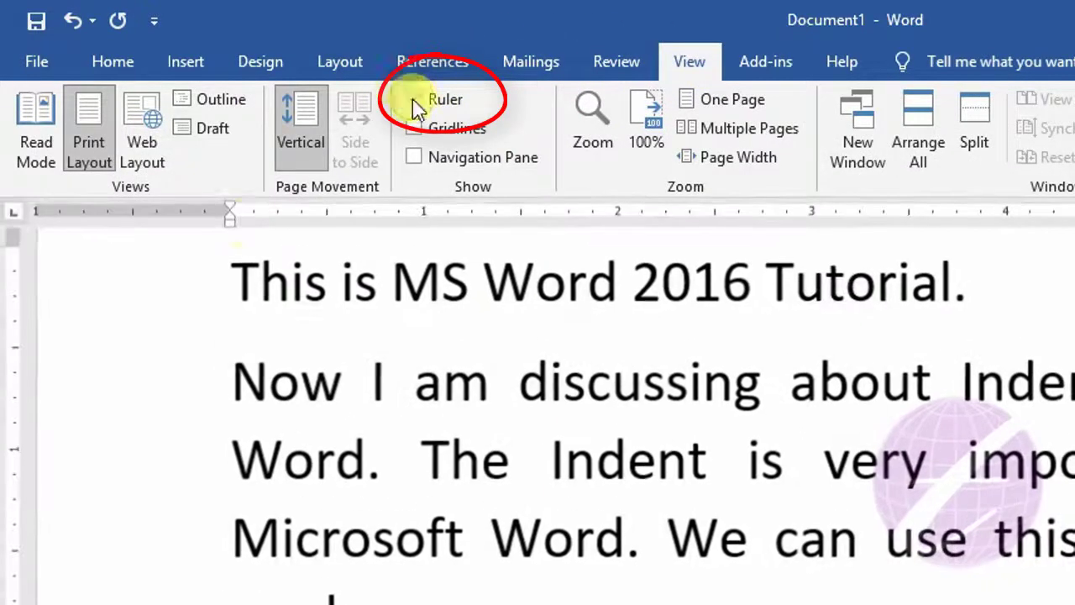
left_click(413, 100)
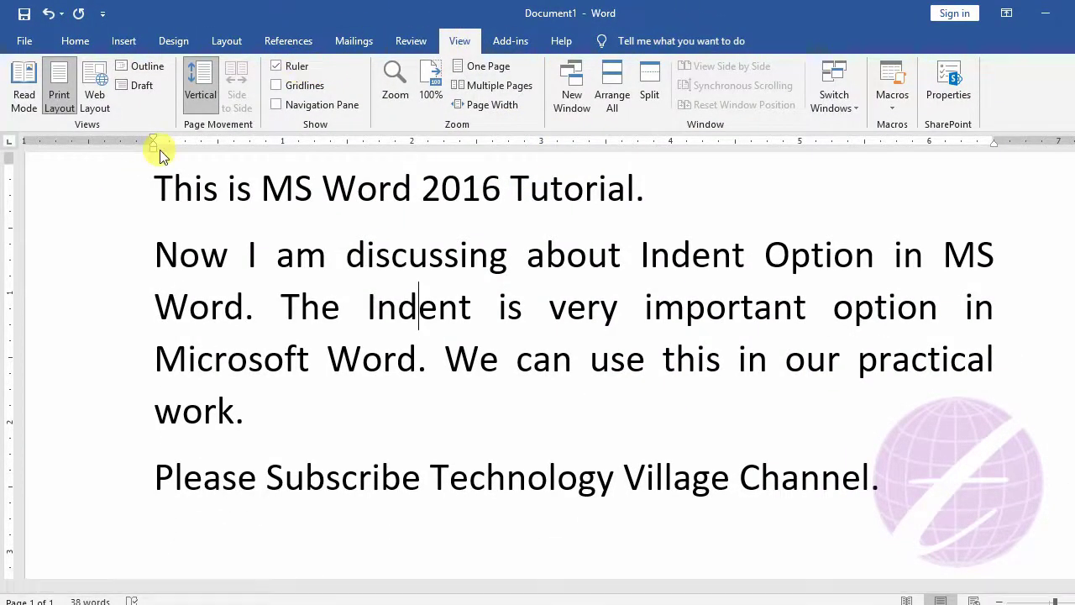
left_click(69, 42)
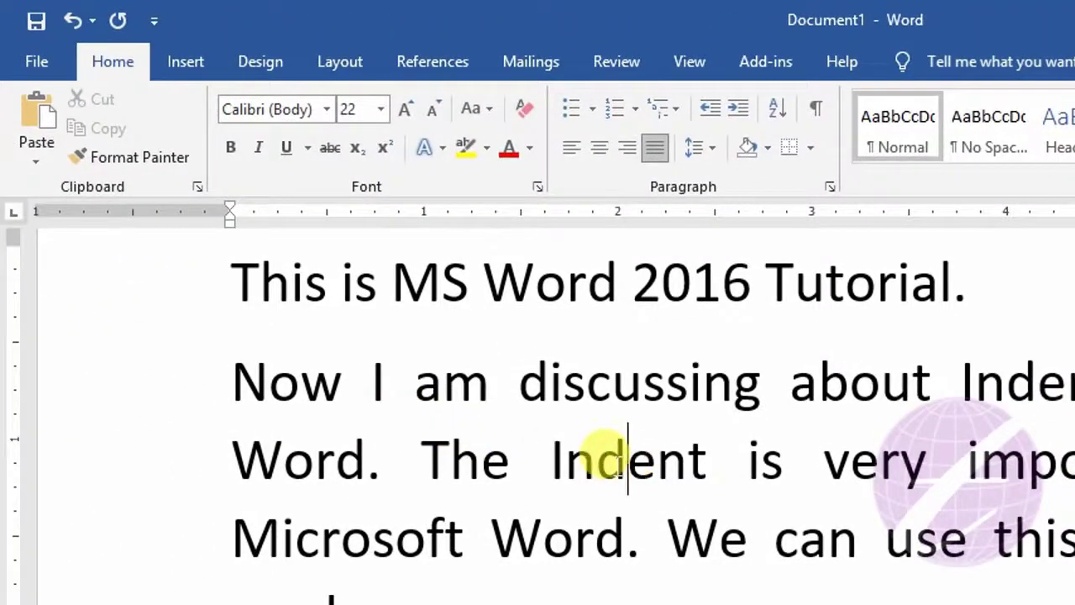
left_click(739, 118)
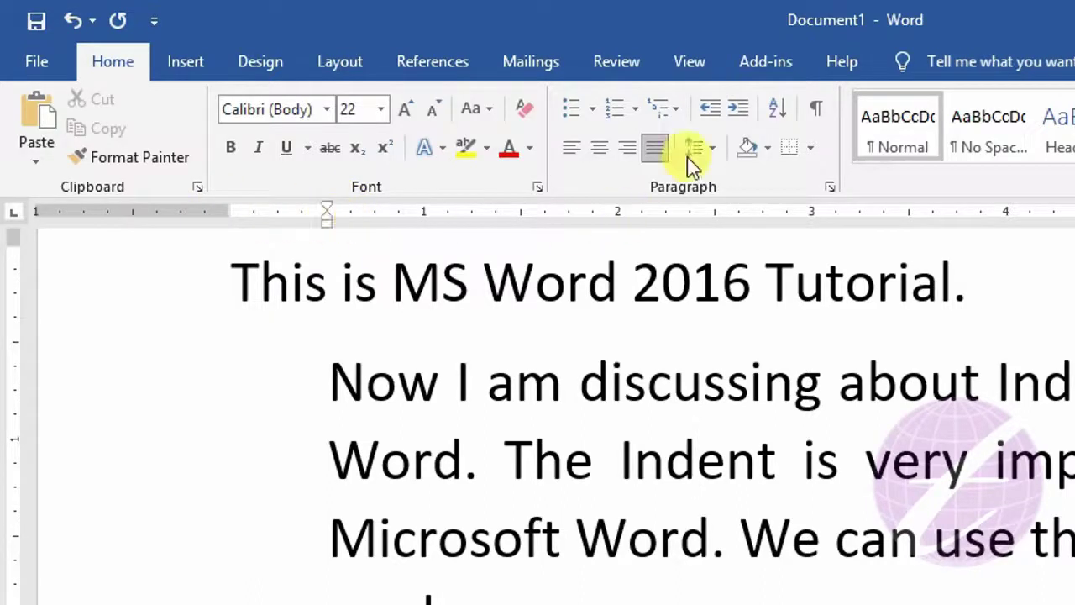
left_click(738, 109)
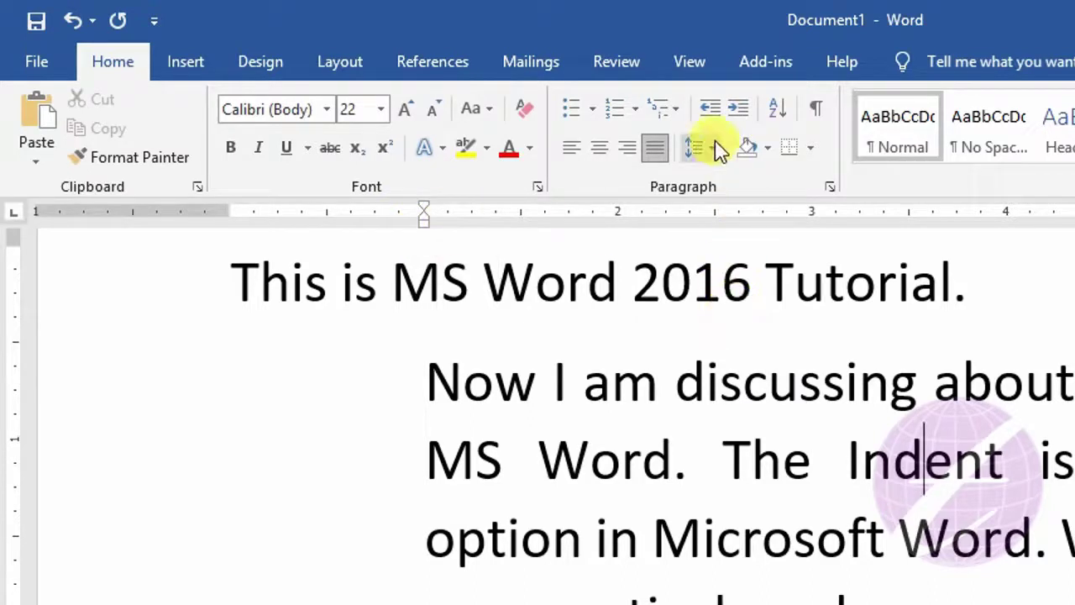
left_click(710, 109)
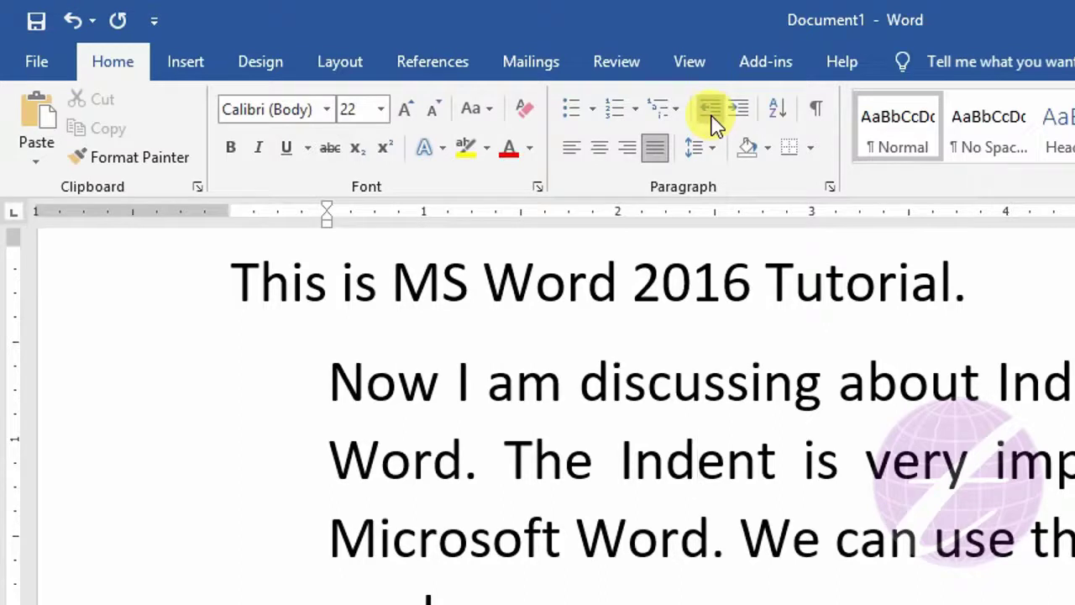
left_click(710, 116)
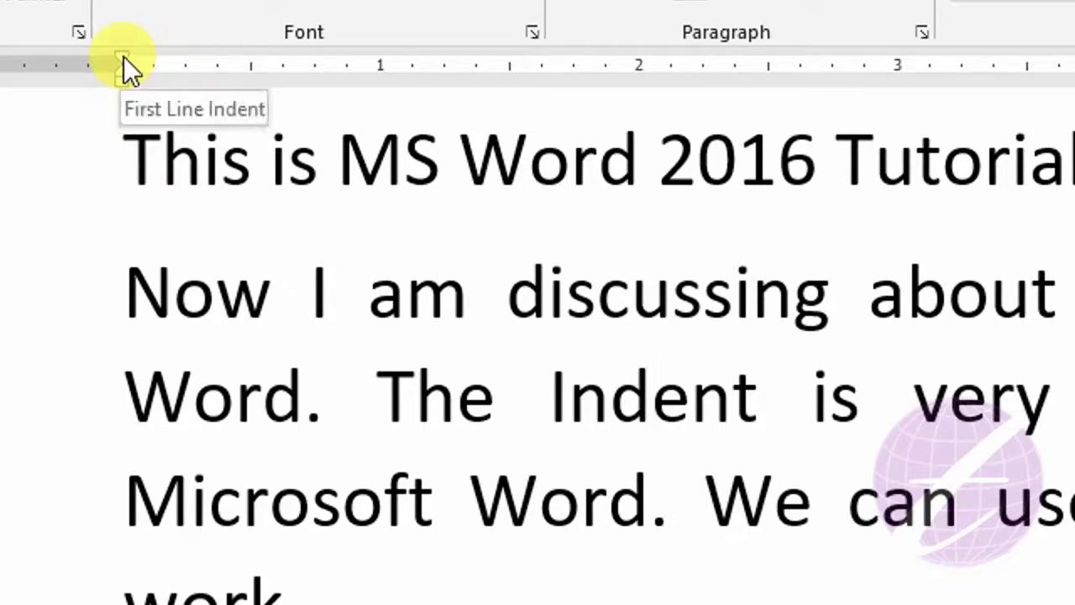
left_click_drag(123, 58, 256, 74)
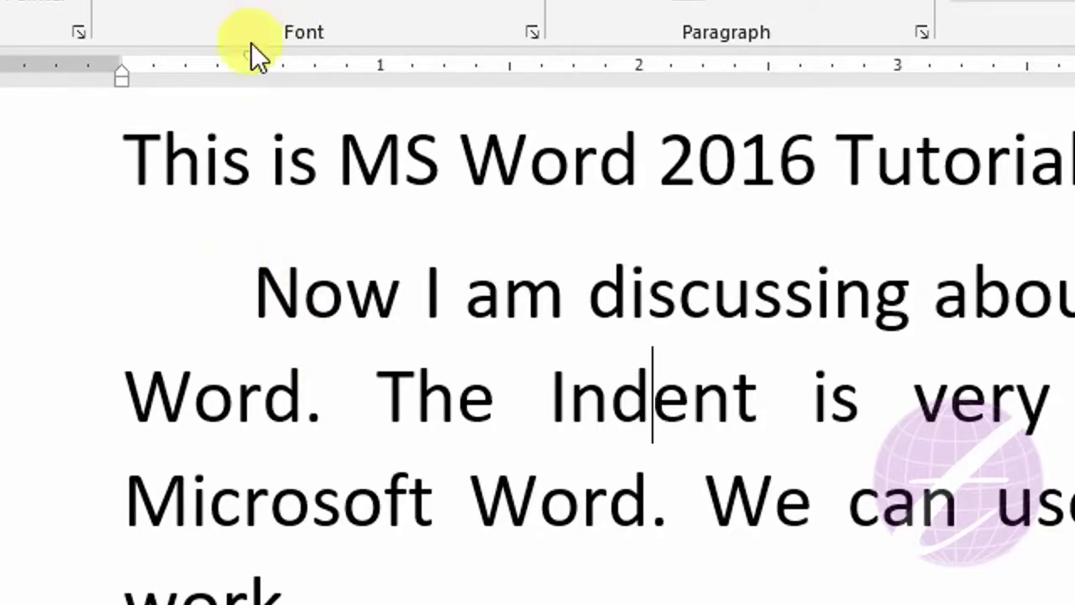
left_click_drag(251, 61, 118, 71)
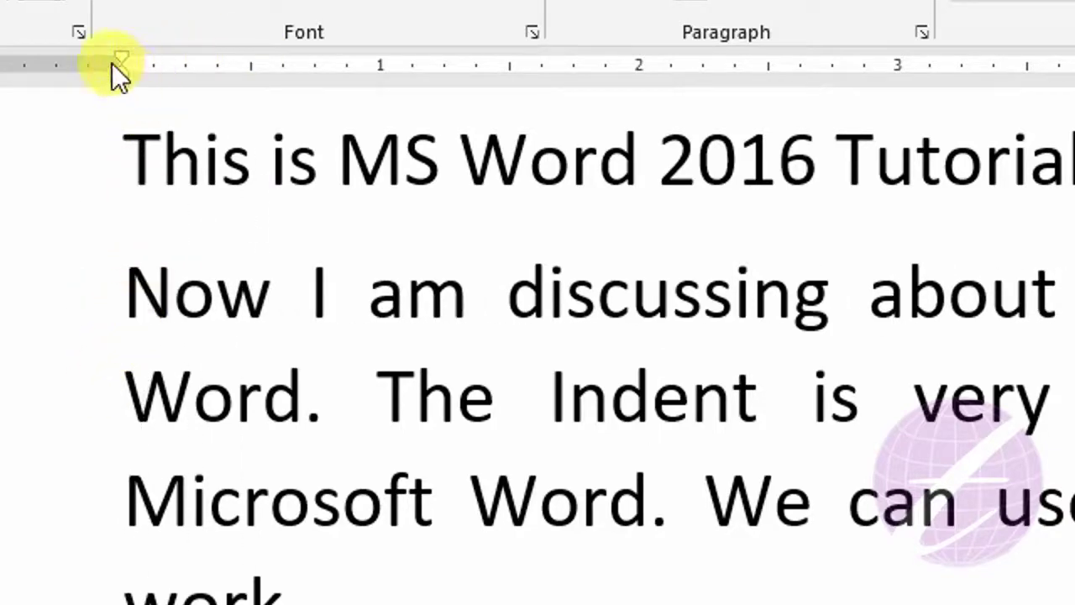
left_click_drag(123, 71, 256, 80)
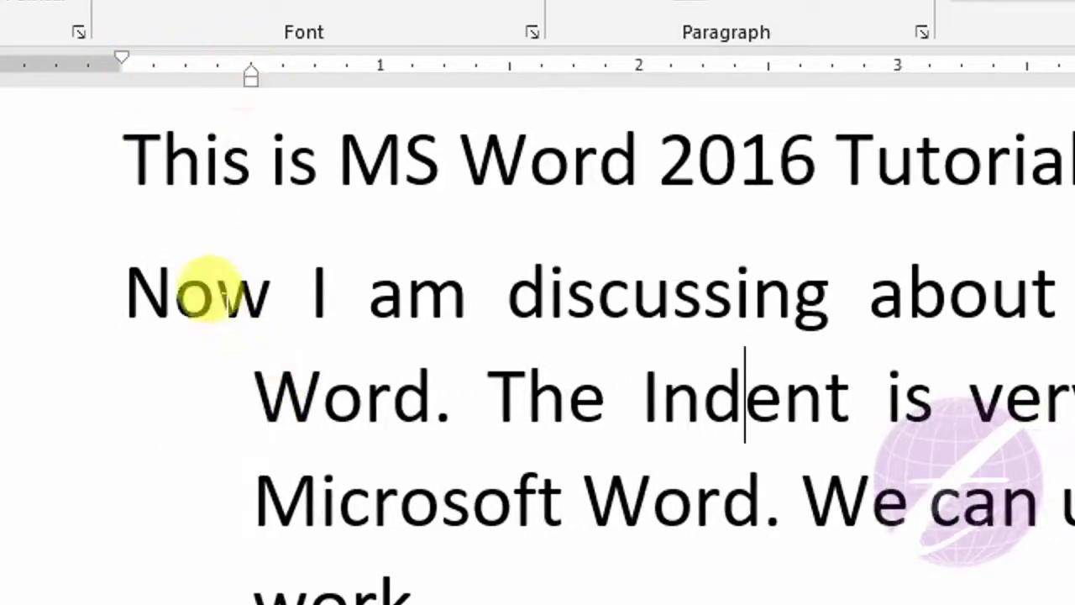
left_click(174, 290)
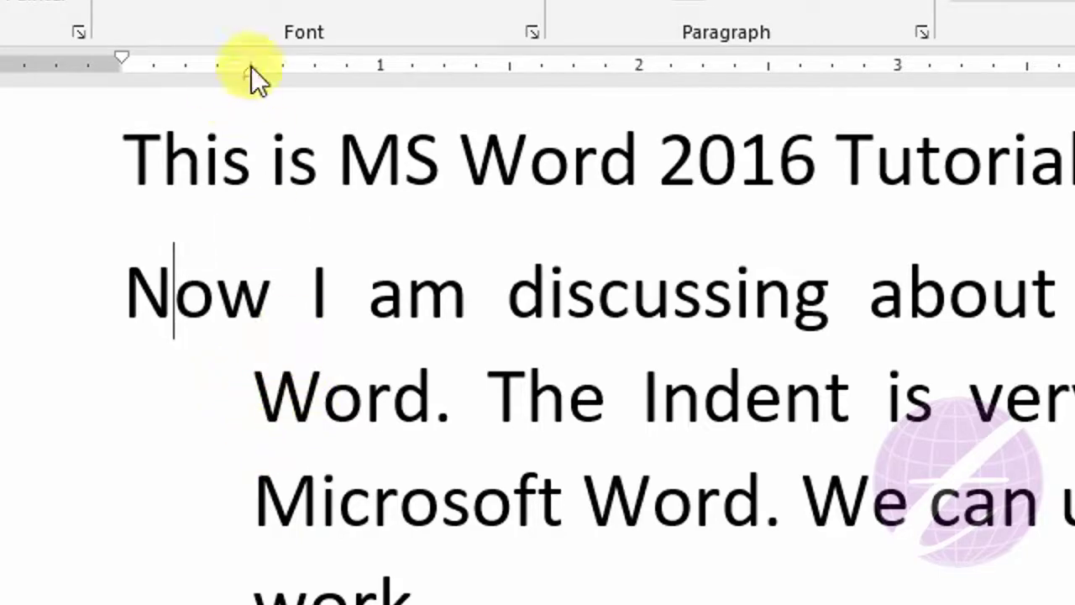
mouse_move(250, 69)
left_mouse_down()
mouse_move(119, 72)
mouse_move(124, 109)
left_mouse_up()
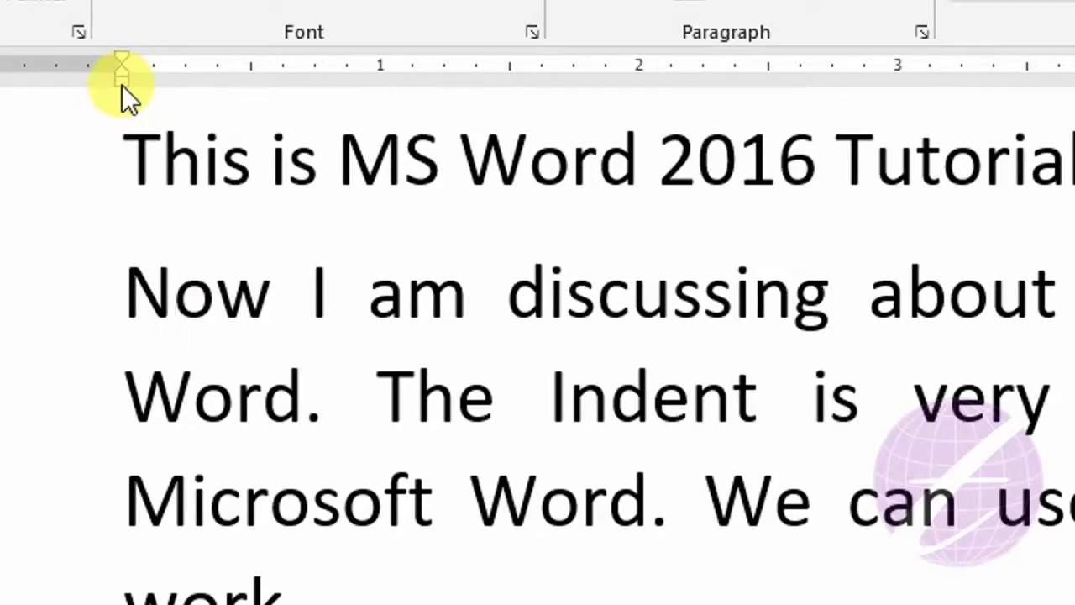
left_click_drag(122, 84, 248, 84)
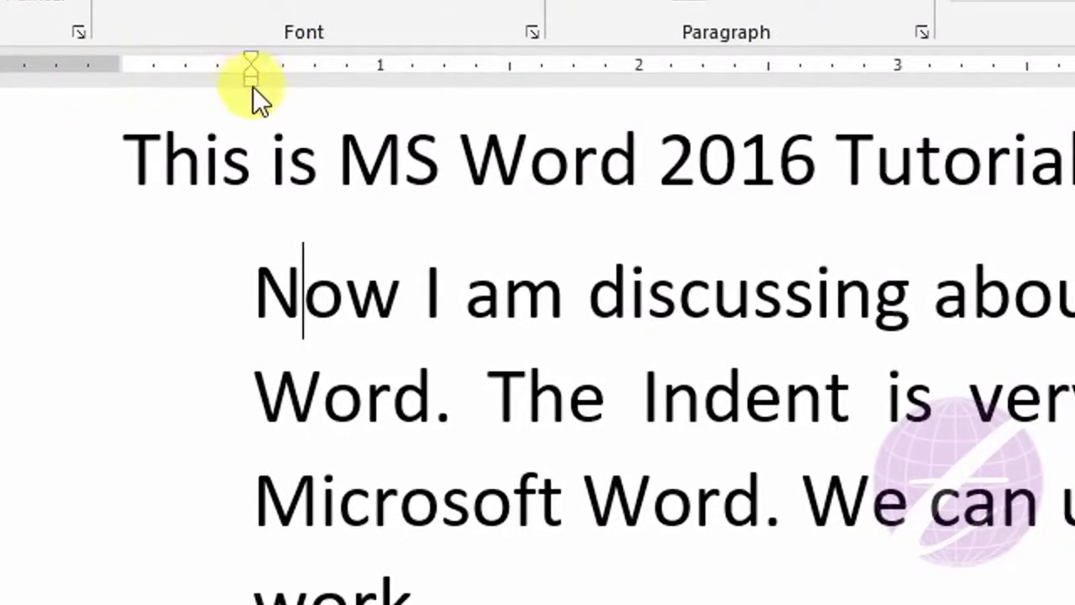
left_click_drag(253, 78, 127, 101)
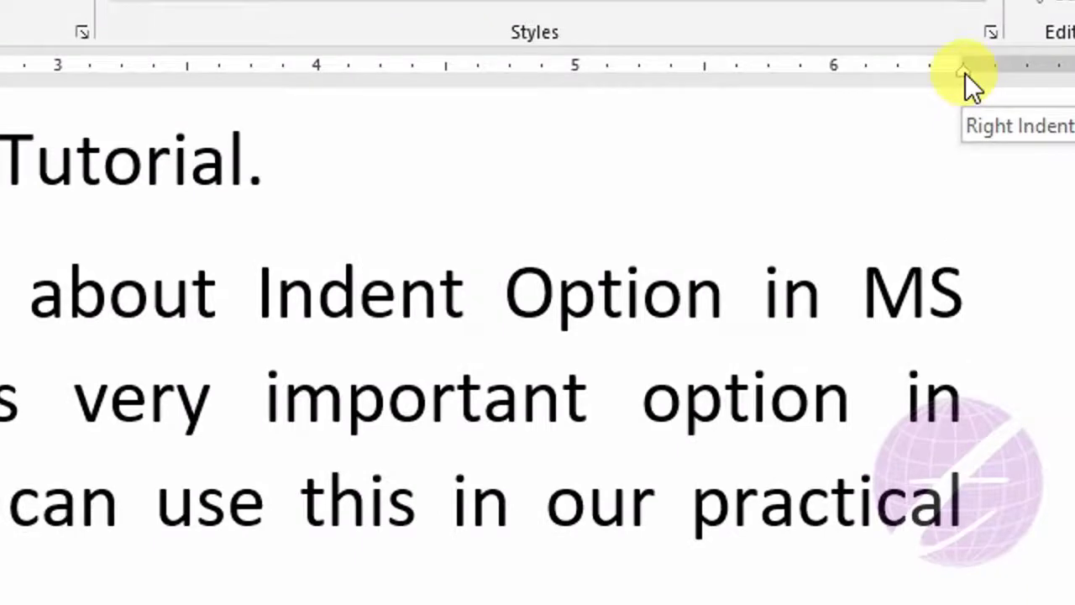
left_click_drag(966, 71, 834, 82)
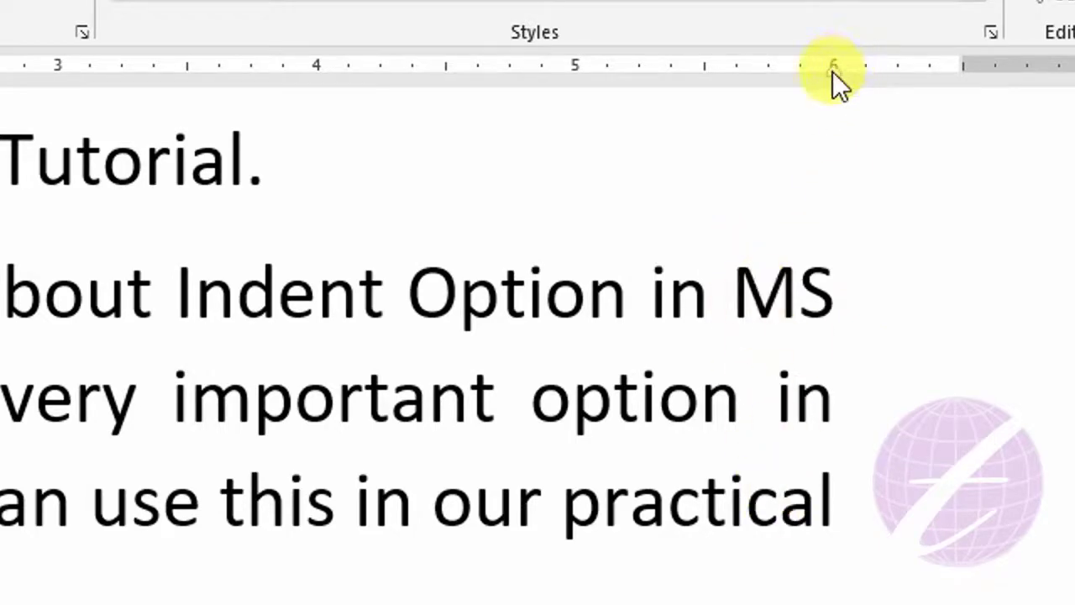
left_click_drag(832, 70, 965, 81)
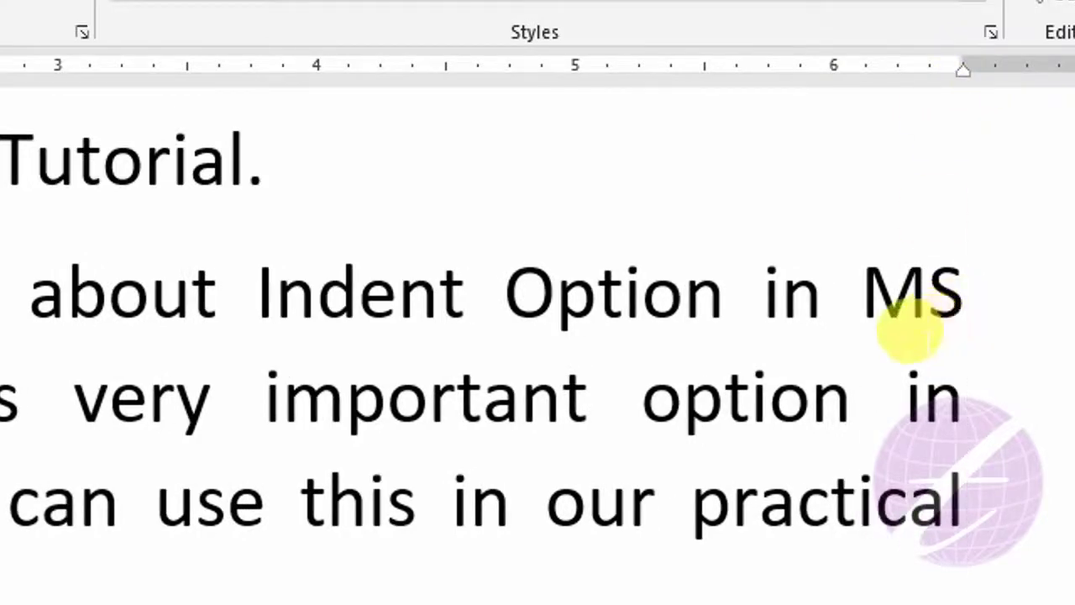